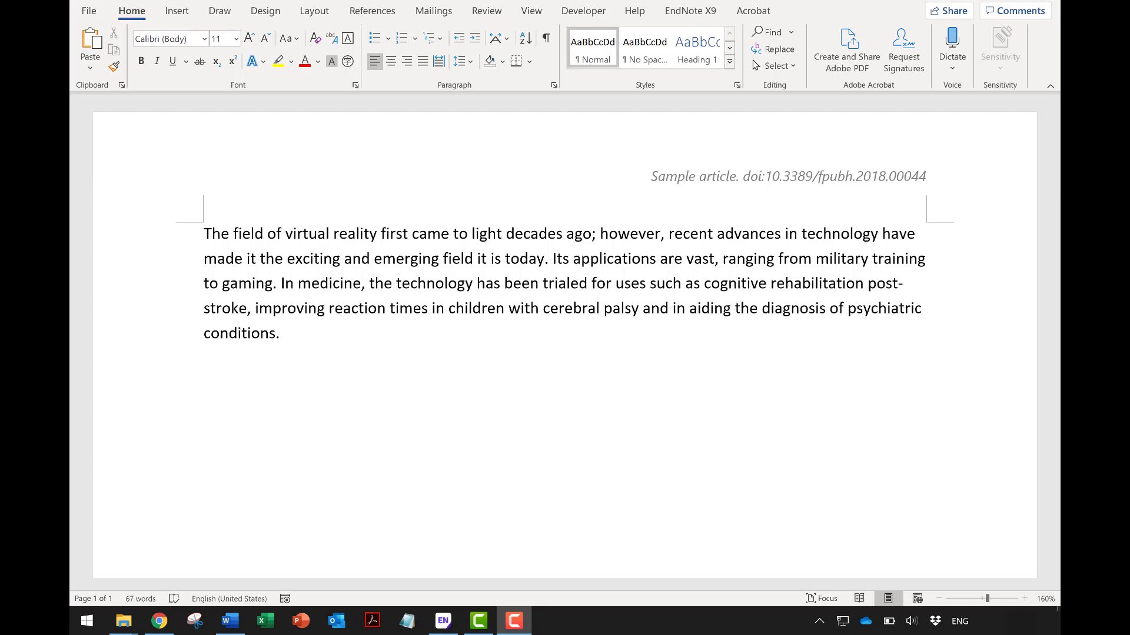
With the EndNote tab showing, place the cursor right after 'post-stroke', before the comma
{"action": "left_click", "coordinate": [711, 13]}
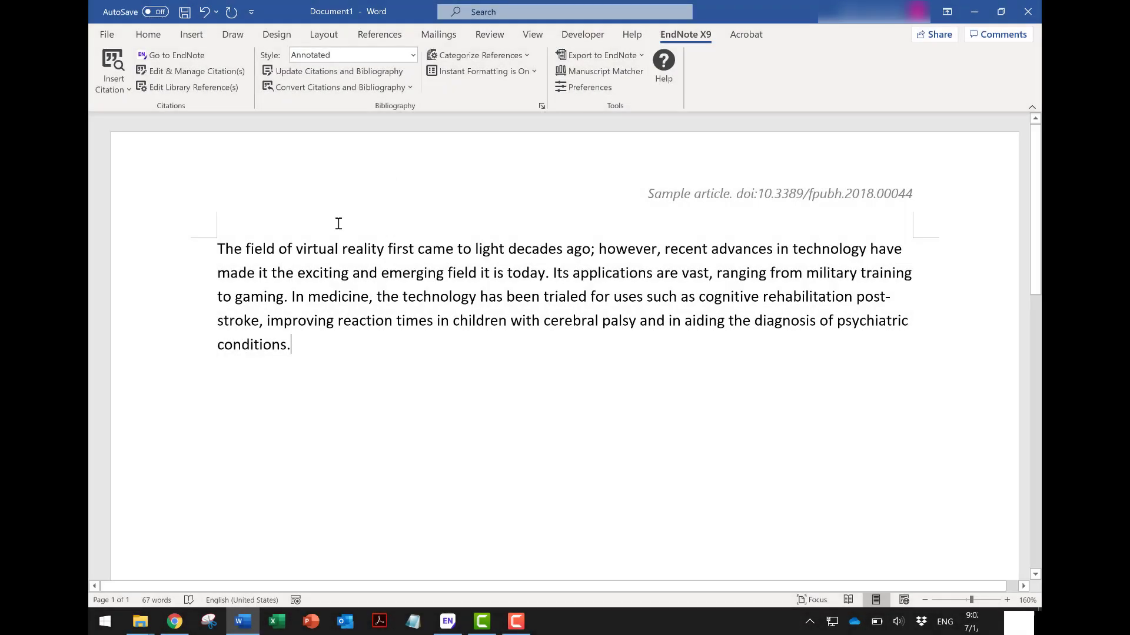
{"action": "left_click", "coordinate": [260, 322]}
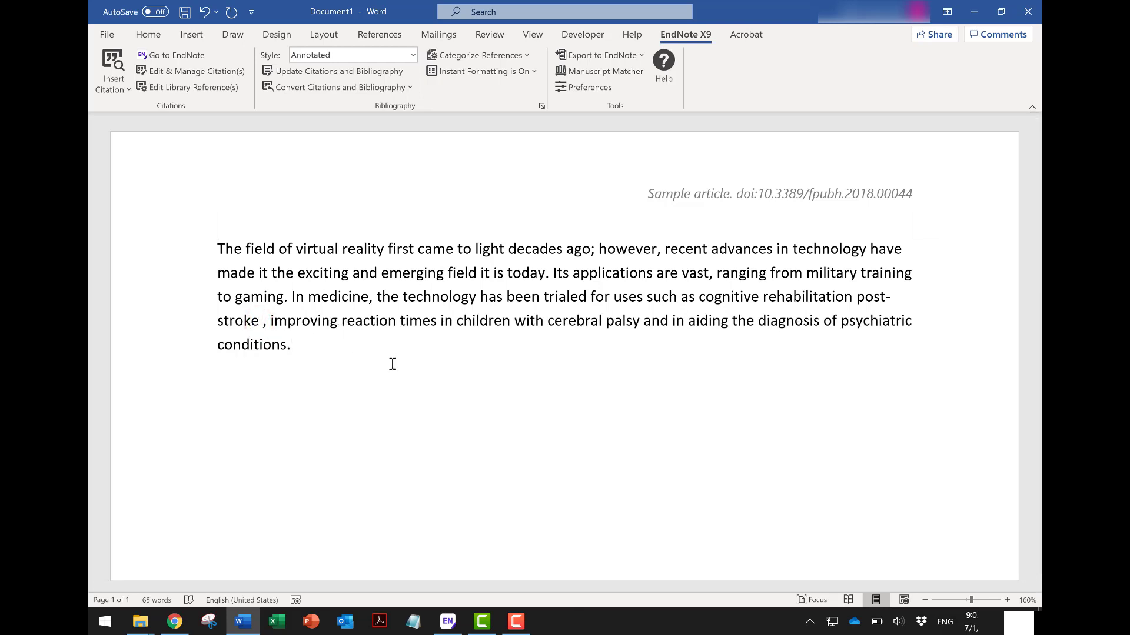
Cite the De Luca et al. 2019 poststroke neglect article after 'post-stroke' from the EndNote library
{"action": "left_click", "coordinate": [447, 621]}
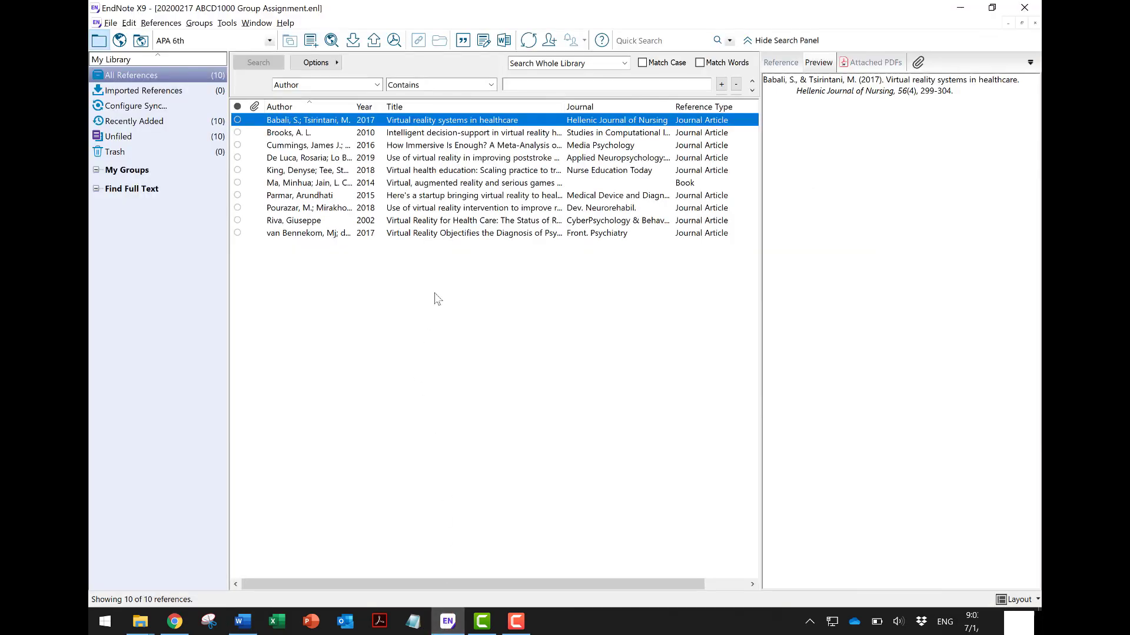
{"action": "left_click", "coordinate": [468, 158]}
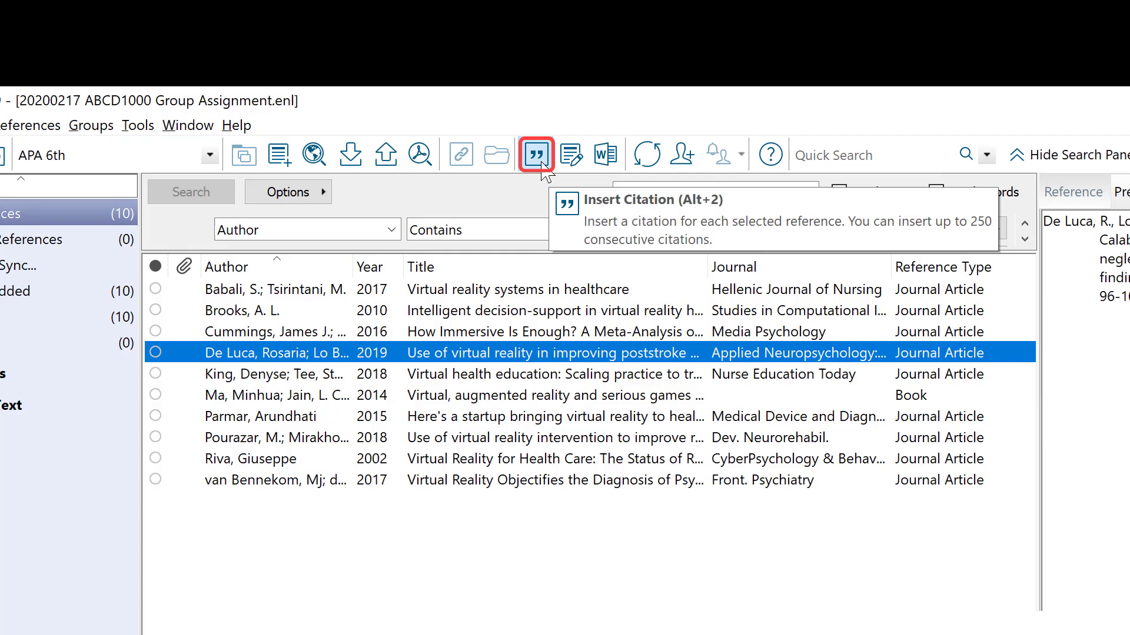
{"action": "left_click", "coordinate": [541, 163]}
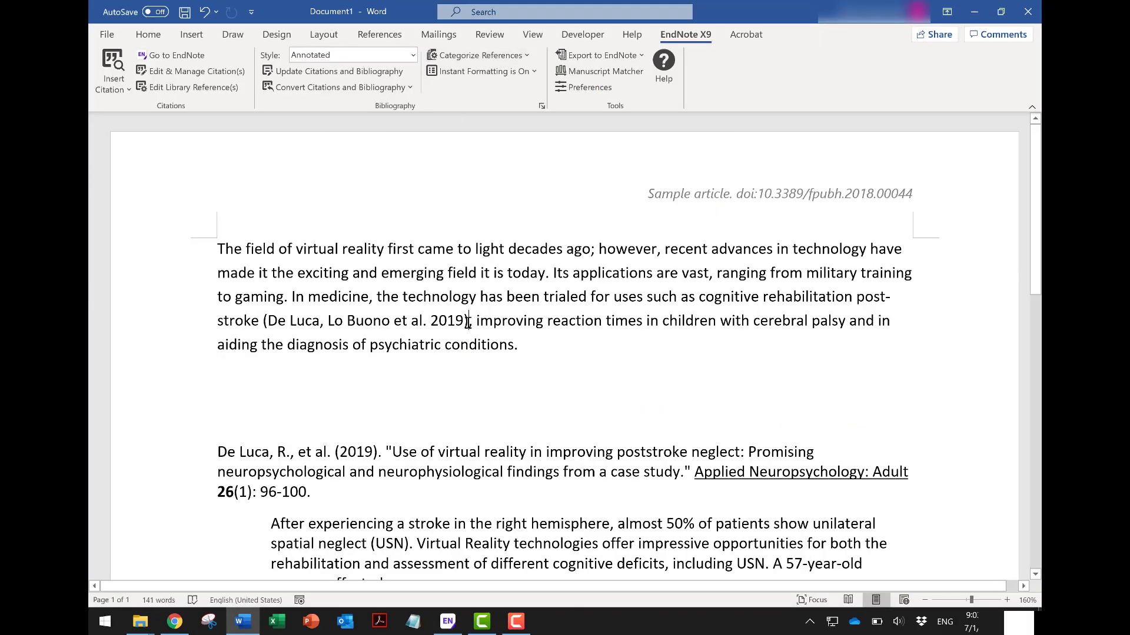
{"action": "left_click", "coordinate": [433, 324]}
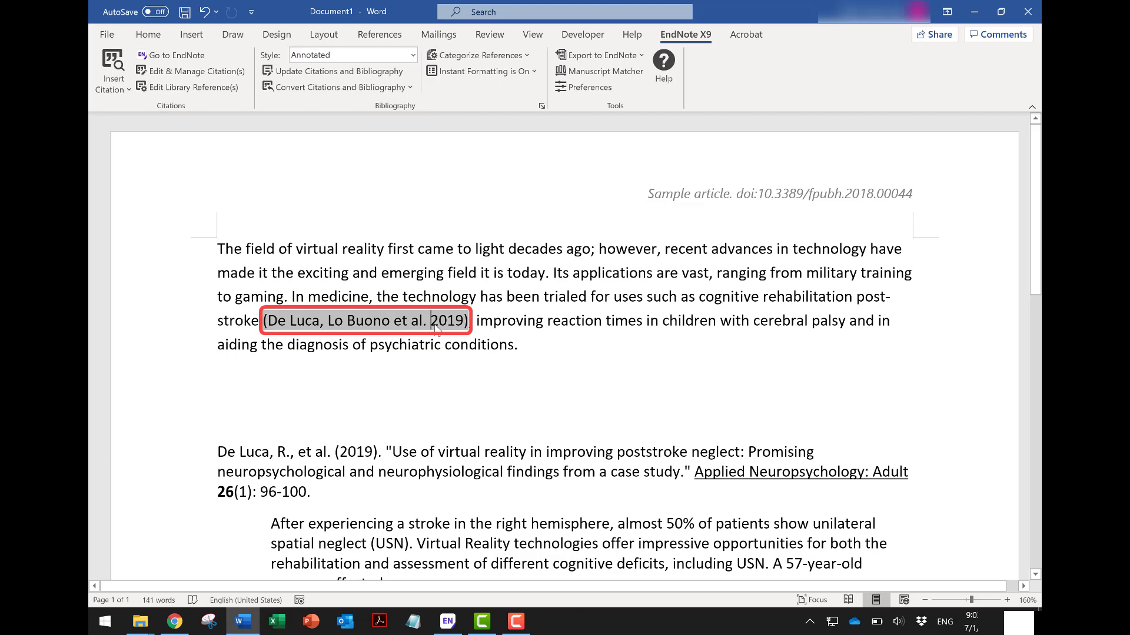
{"action": "scroll", "coordinate": [433, 325], "scroll_direction": "down", "scroll_amount": 3}
{"action": "left_click", "coordinate": [420, 385]}
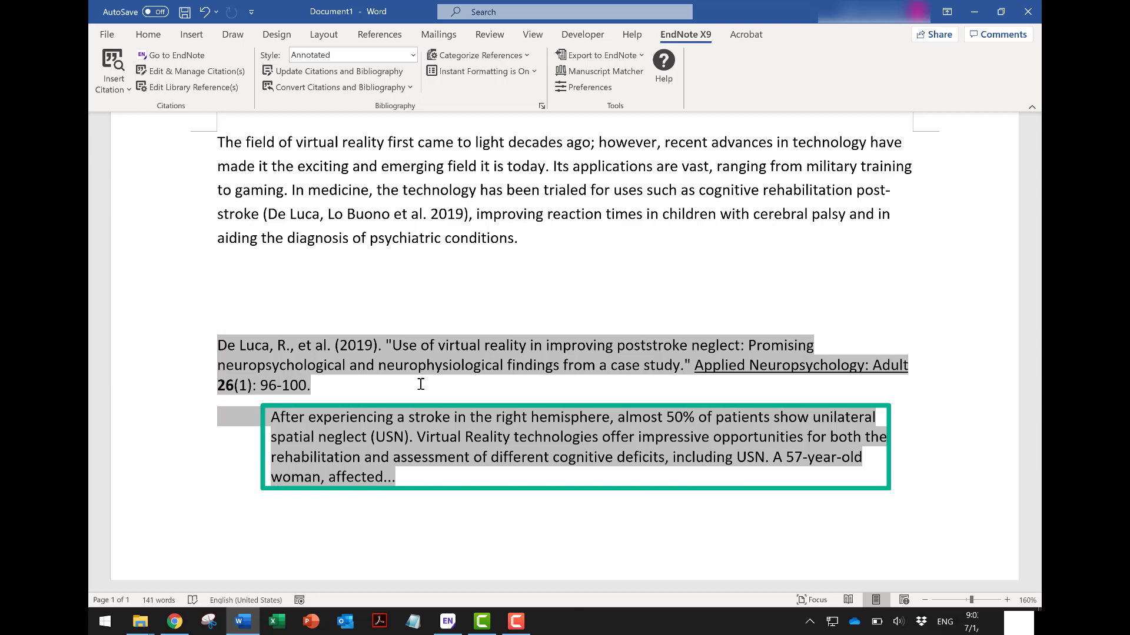
Switch the document's citation style to APA 6th and place the cursor after 'conditions'
{"action": "left_click", "coordinate": [402, 59]}
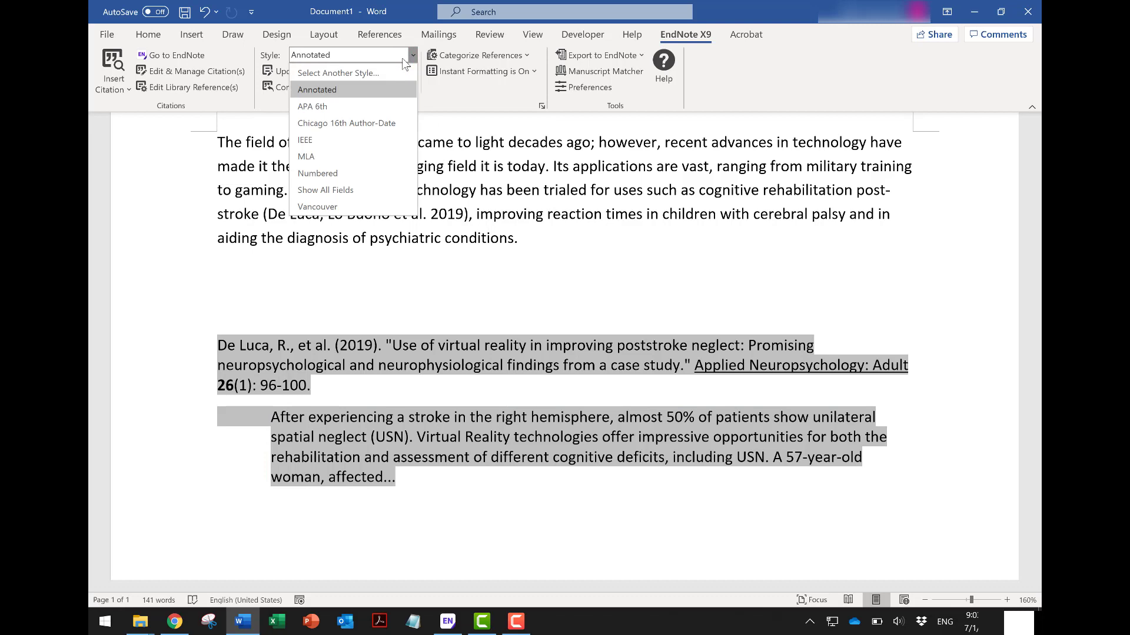
{"action": "left_click", "coordinate": [396, 106]}
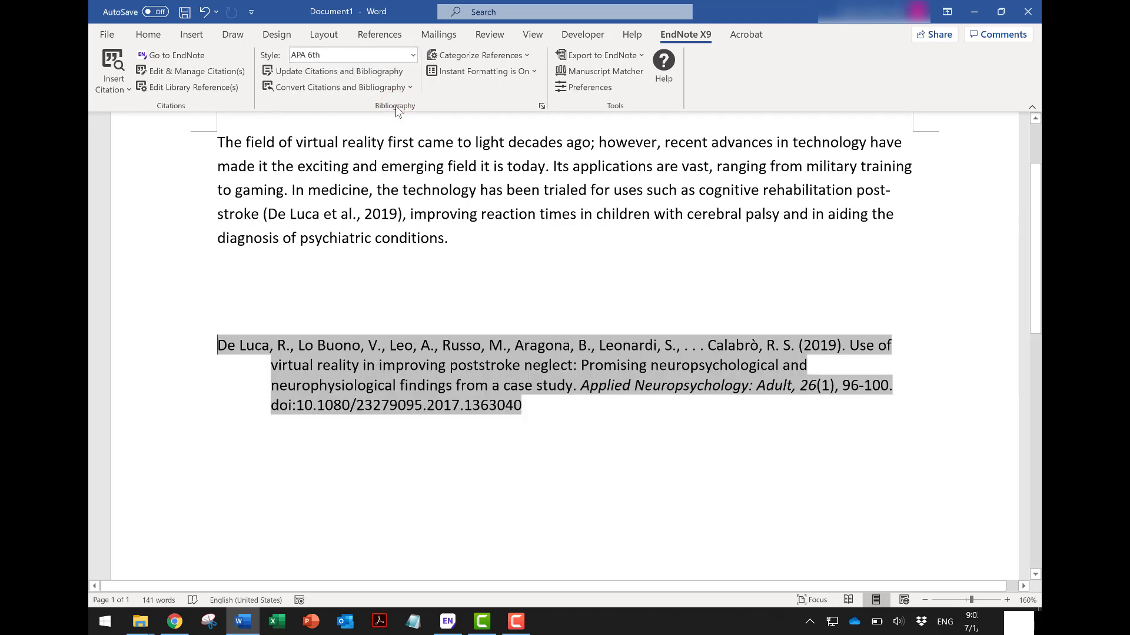
{"action": "left_click", "coordinate": [583, 403]}
Cite the Pourazar 2018 and van Bennekom 2017 references together after 'psychiatric conditions'
{"action": "left_click", "coordinate": [445, 243]}
{"action": "left_click", "coordinate": [447, 621]}
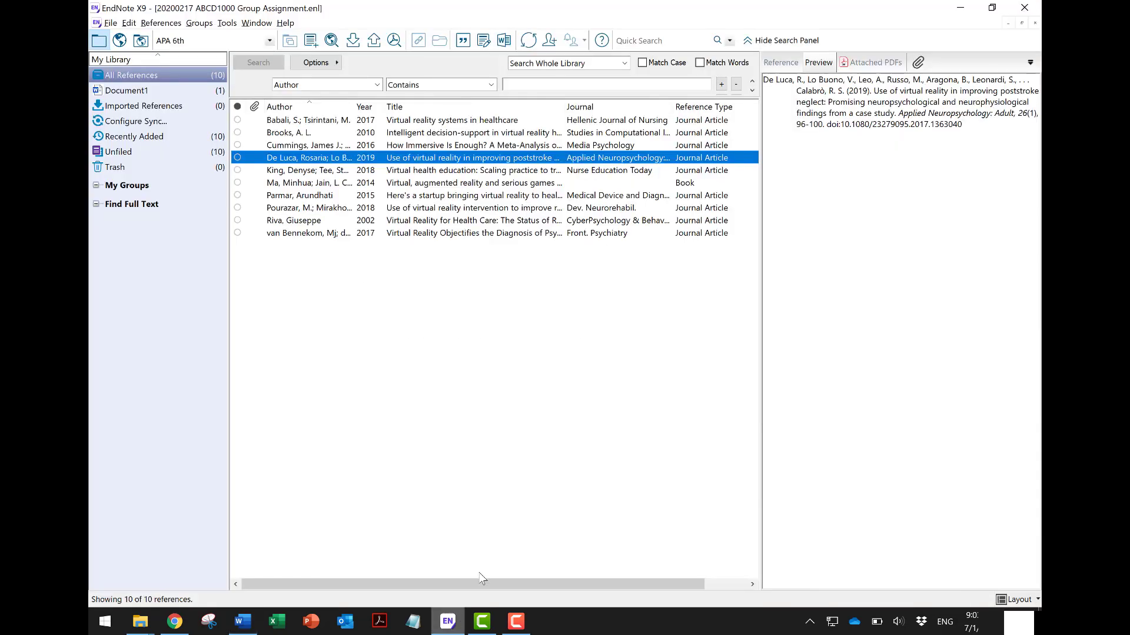
{"action": "left_click", "coordinate": [477, 208]}
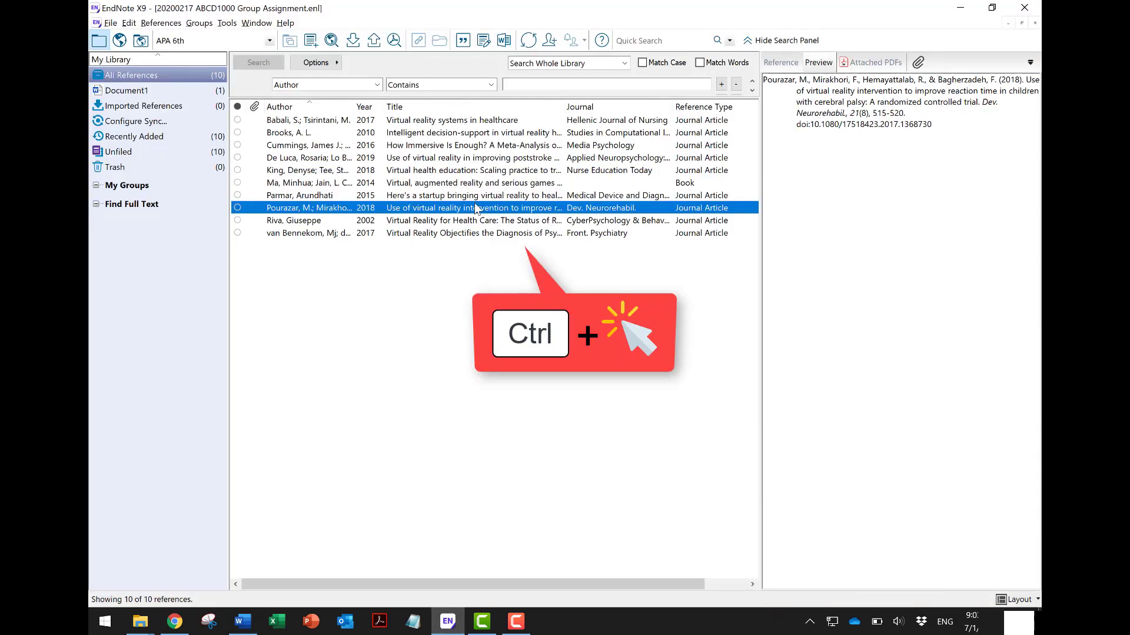
{"action": "left_click", "coordinate": [479, 235], "text": "ctrl"}
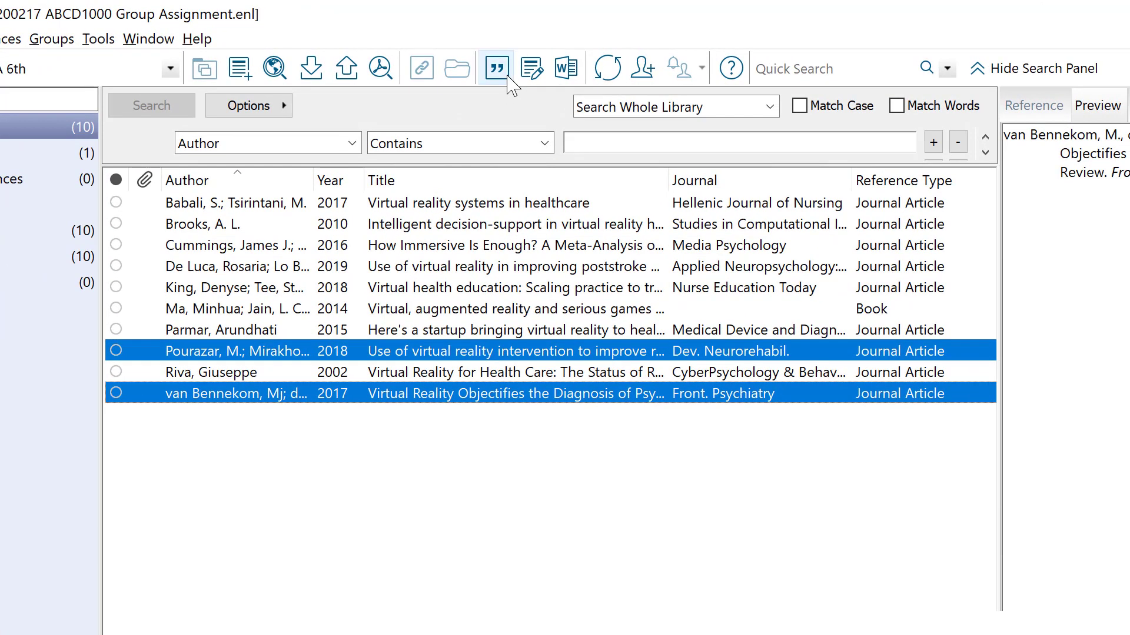
{"action": "left_click", "coordinate": [507, 82]}
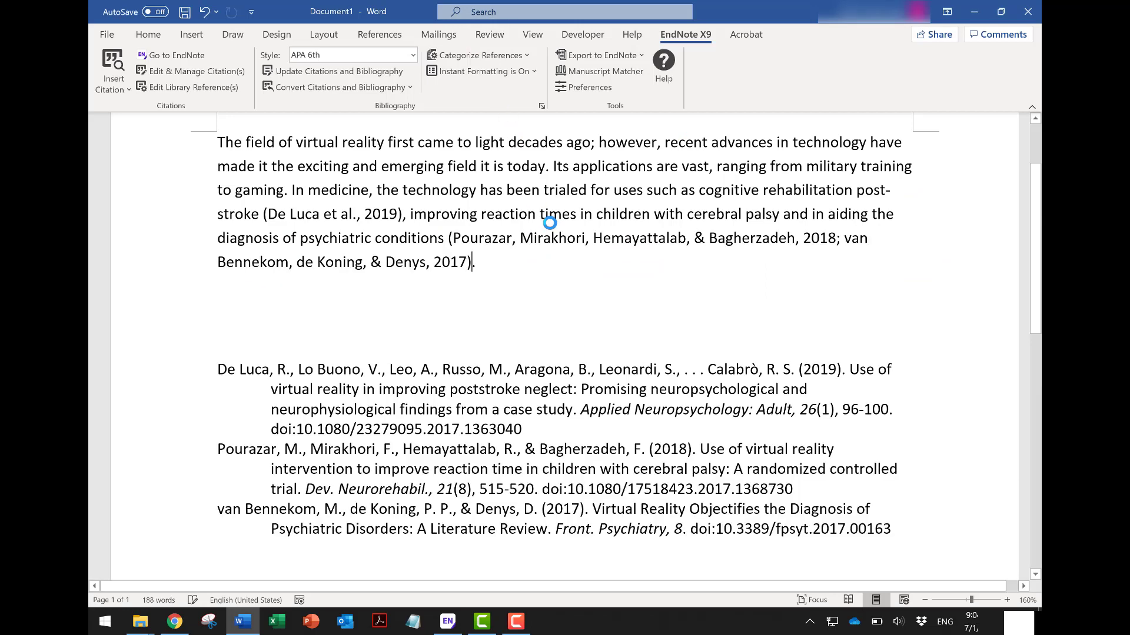
{"action": "left_click", "coordinate": [550, 234]}
Type the heading 'References' above the three entries and make it bold
{"action": "type", "text": "Refrenc"}
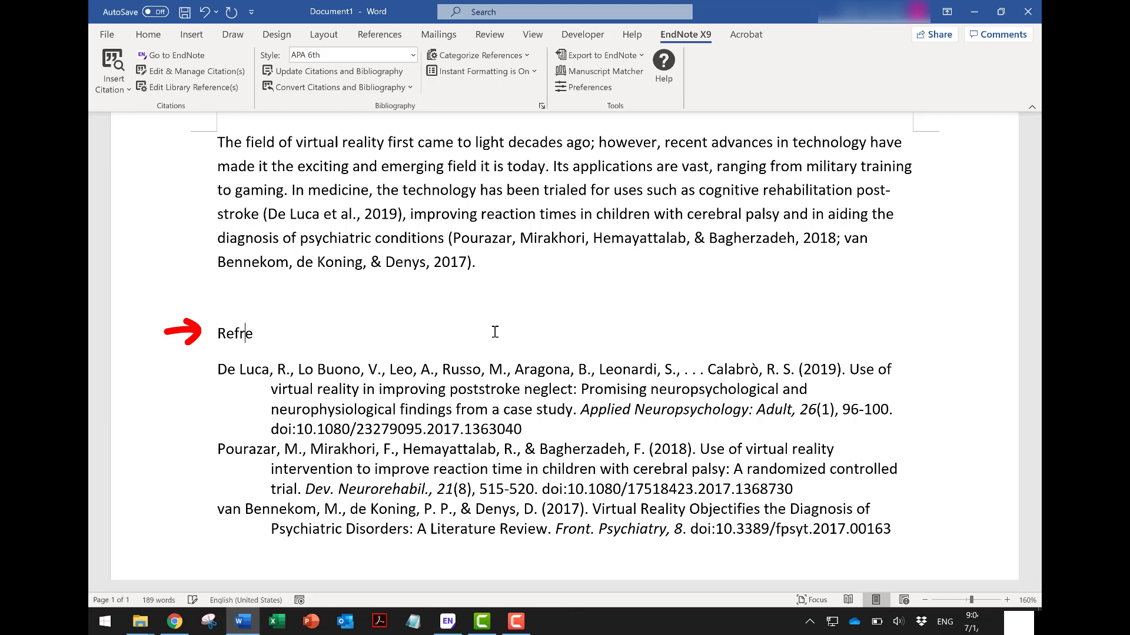
{"action": "key", "text": "BackSpace"}
{"action": "key", "text": "BackSpace"}
{"action": "key", "text": "BackSpace"}
{"action": "key", "text": "BackSpace"}
{"action": "type", "text": "erences"}
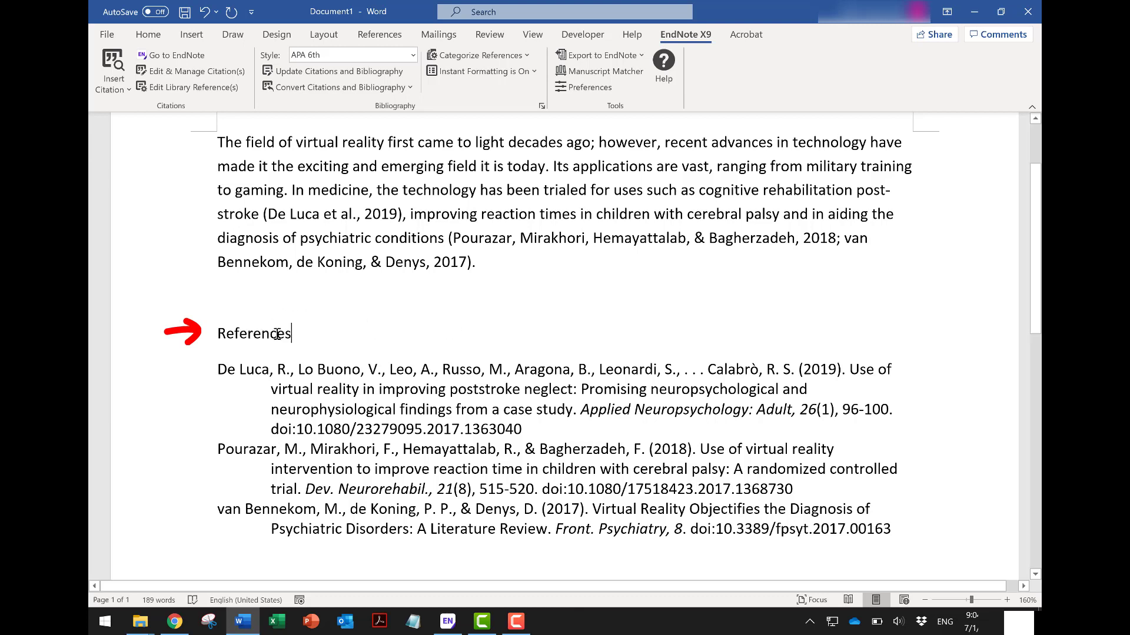
{"action": "double_click", "coordinate": [298, 337]}
{"action": "key", "text": "ctrl+b"}
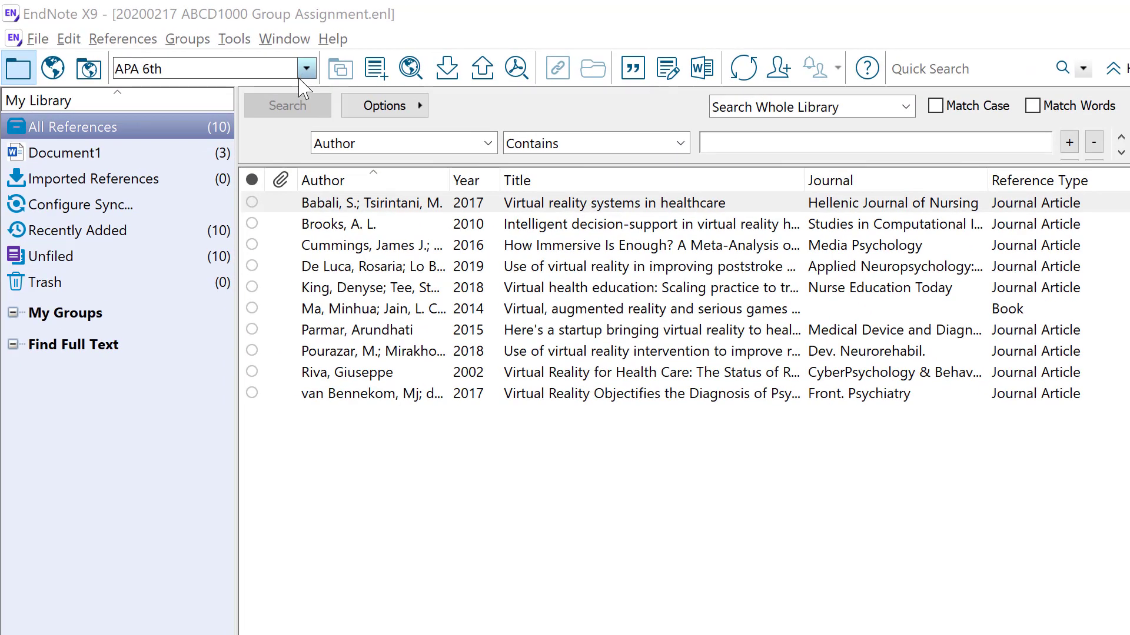
Open EndNote's output style dropdown on the toolbar to reach the full style list
{"action": "left_click", "coordinate": [307, 69]}
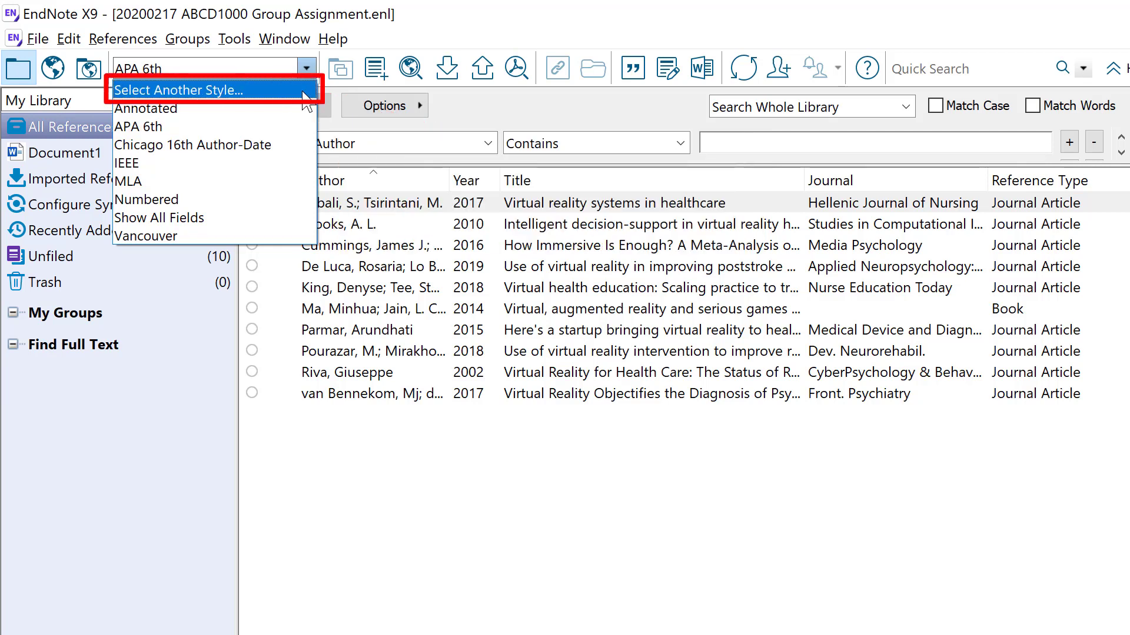
Search the style catalogue for 'harvard' and choose Harvard as the output style
{"action": "left_click", "coordinate": [304, 93]}
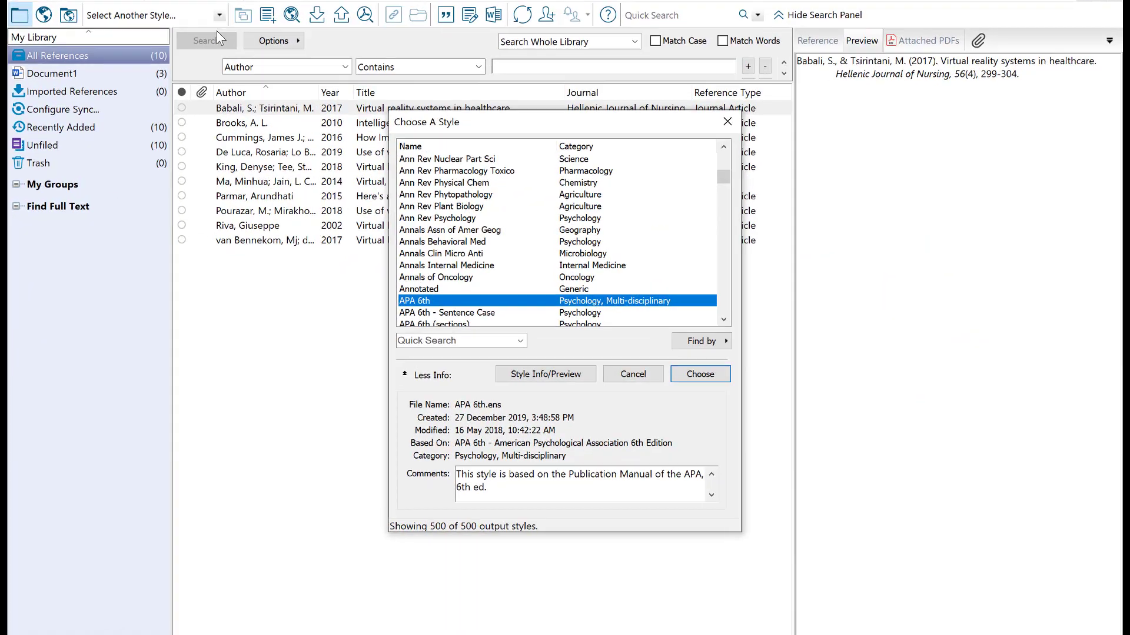
{"action": "type", "text": "harvard"}
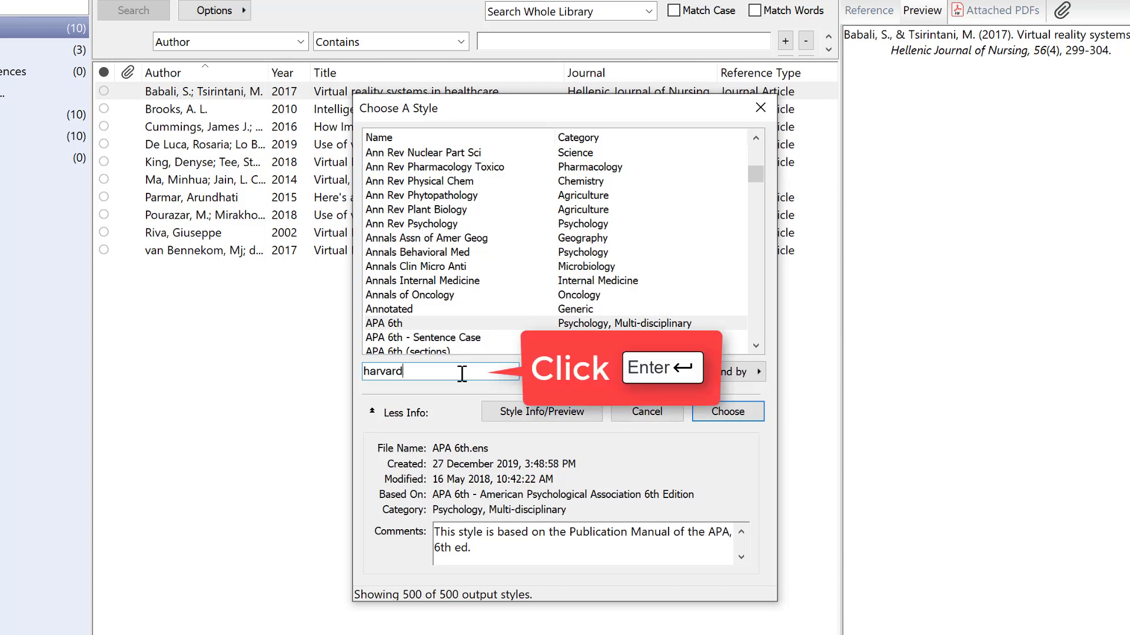
{"action": "key", "text": "Return"}
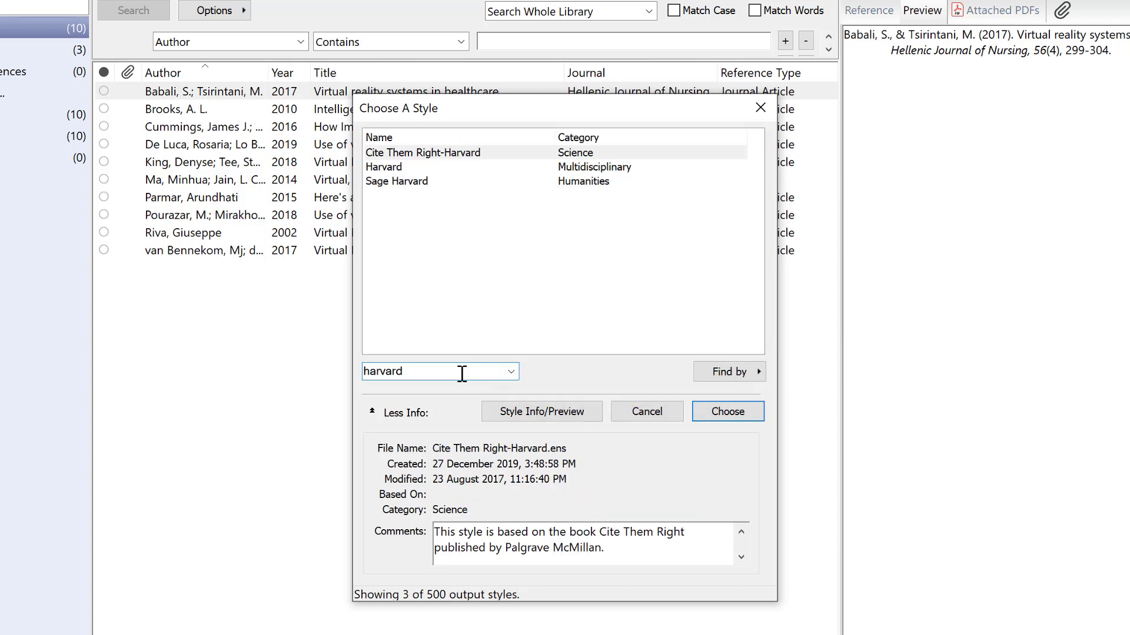
{"action": "left_click", "coordinate": [447, 169]}
{"action": "left_click", "coordinate": [757, 411]}
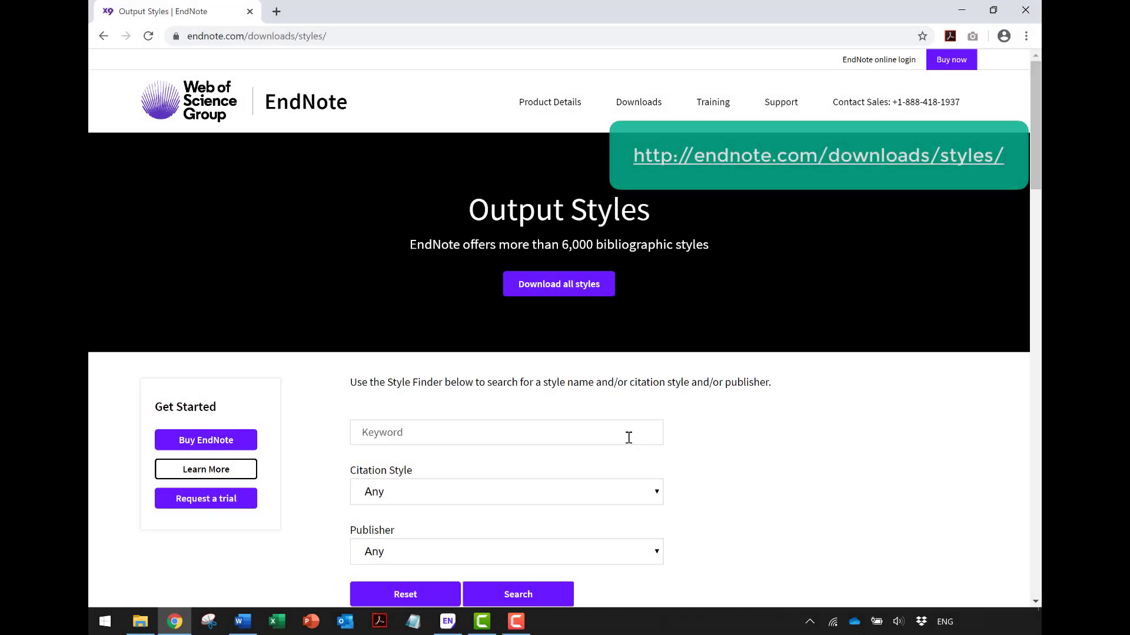
Scroll the endnote.com Output Styles page down to its table of 7042 downloadable styles
{"action": "left_click", "coordinate": [629, 437]}
{"action": "scroll", "coordinate": [627, 436], "scroll_direction": "down", "scroll_amount": 4}
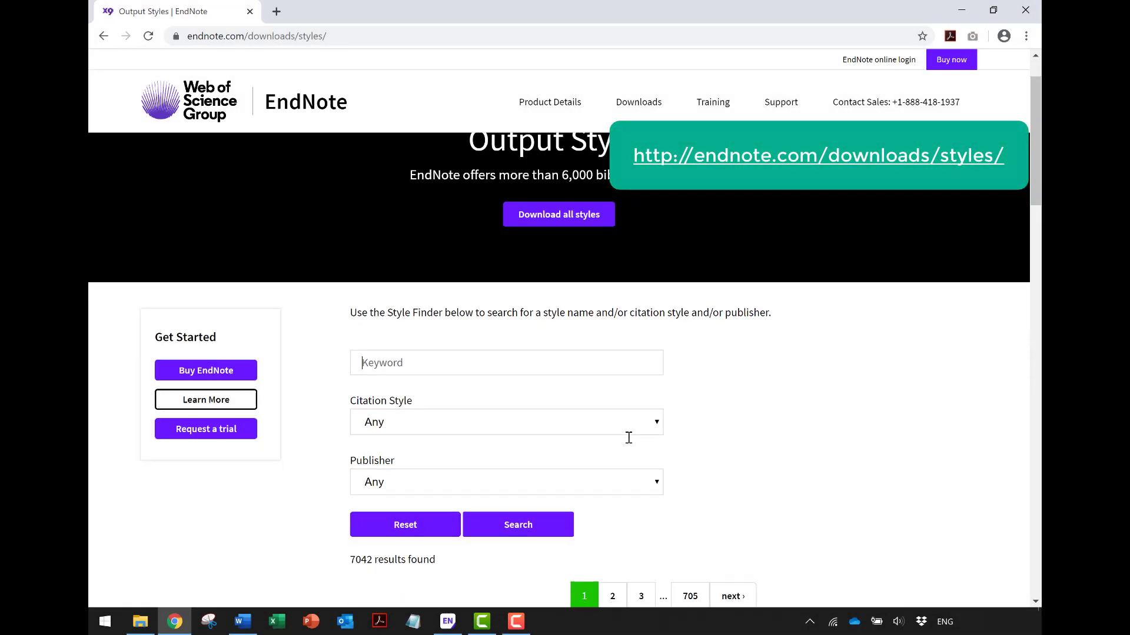
{"action": "scroll", "coordinate": [727, 450], "scroll_direction": "down", "scroll_amount": 1}
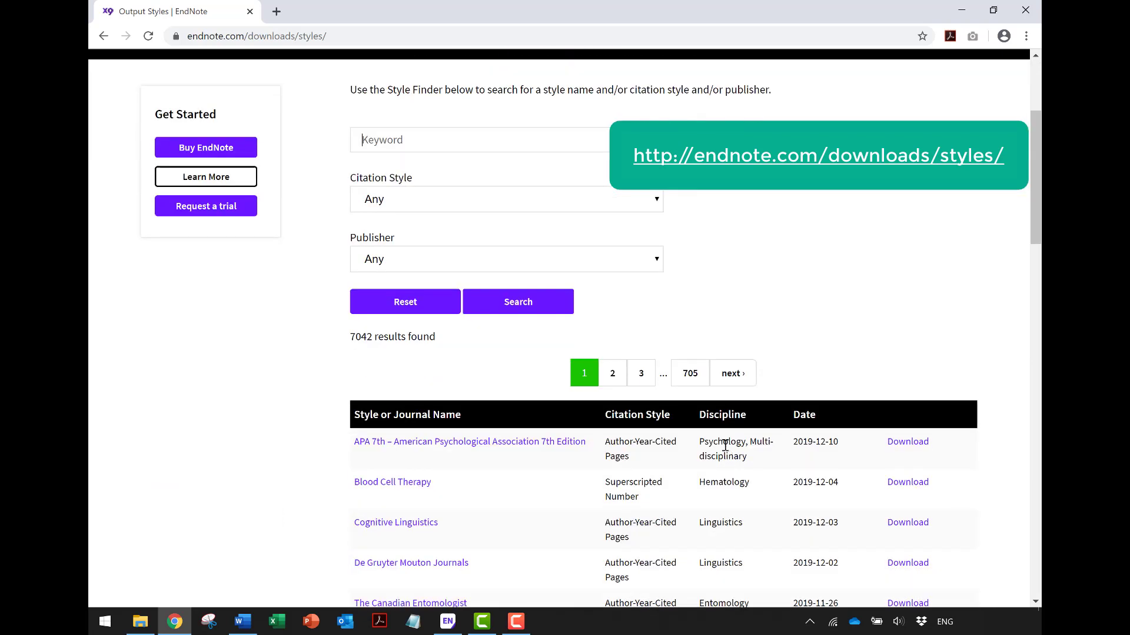
{"action": "scroll", "coordinate": [726, 450], "scroll_direction": "down", "scroll_amount": 1}
{"action": "scroll", "coordinate": [726, 450], "scroll_direction": "down", "scroll_amount": 1}
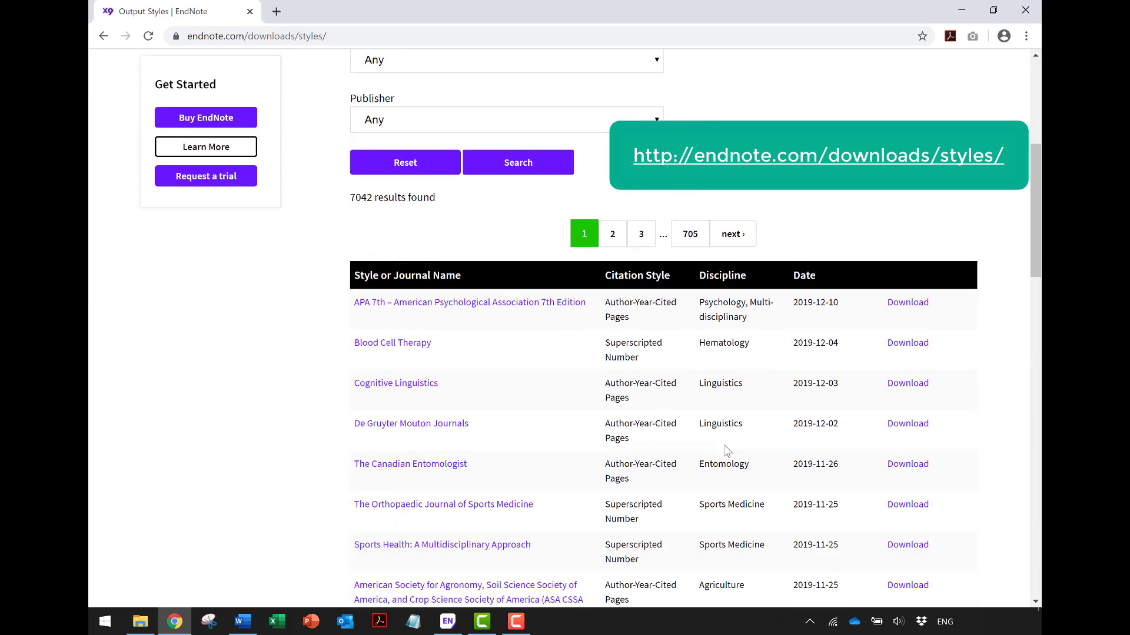
{"action": "scroll", "coordinate": [726, 450], "scroll_direction": "down", "scroll_amount": 1}
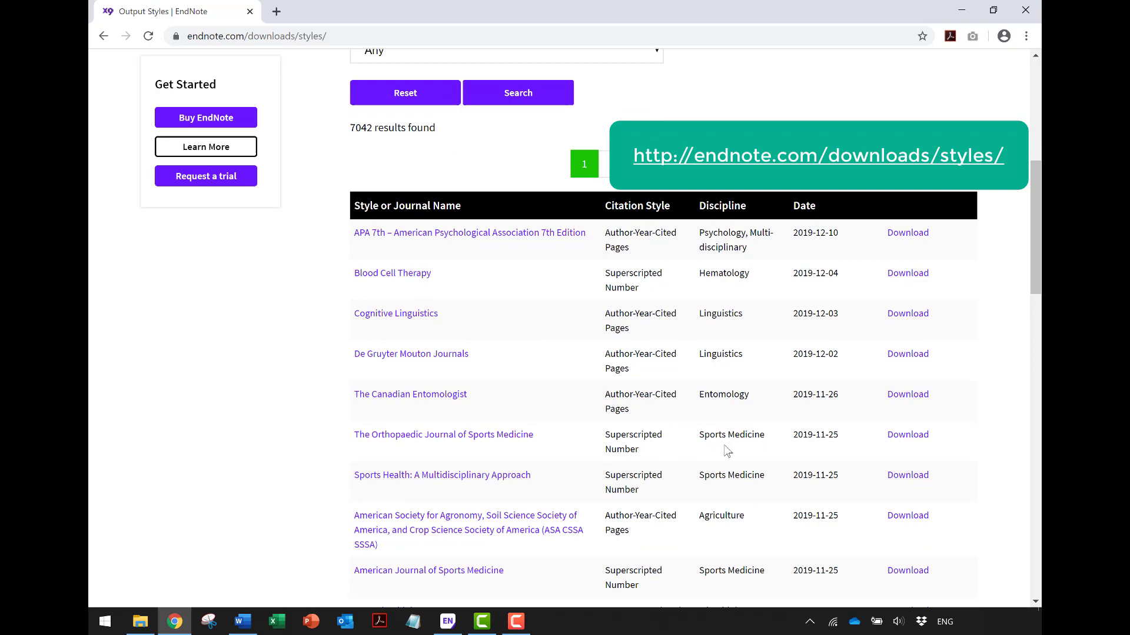